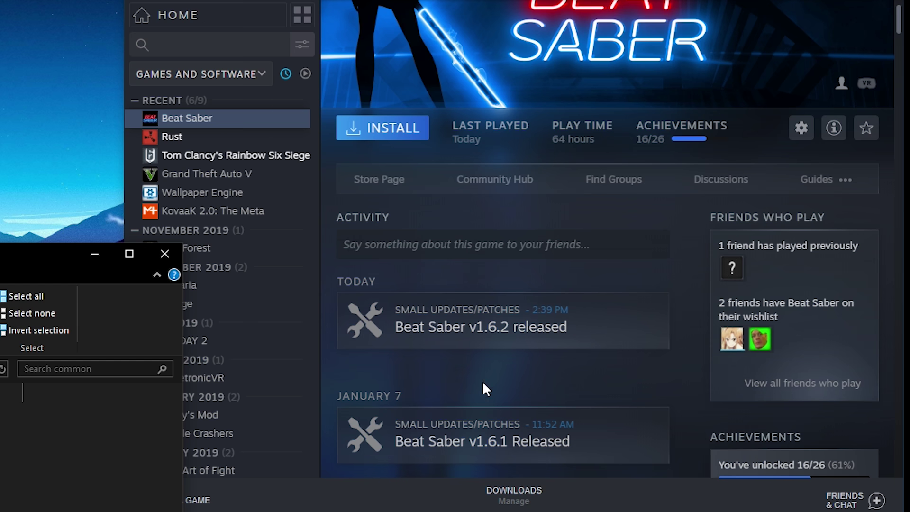
pyautogui.scroll(-2, 484, 384)
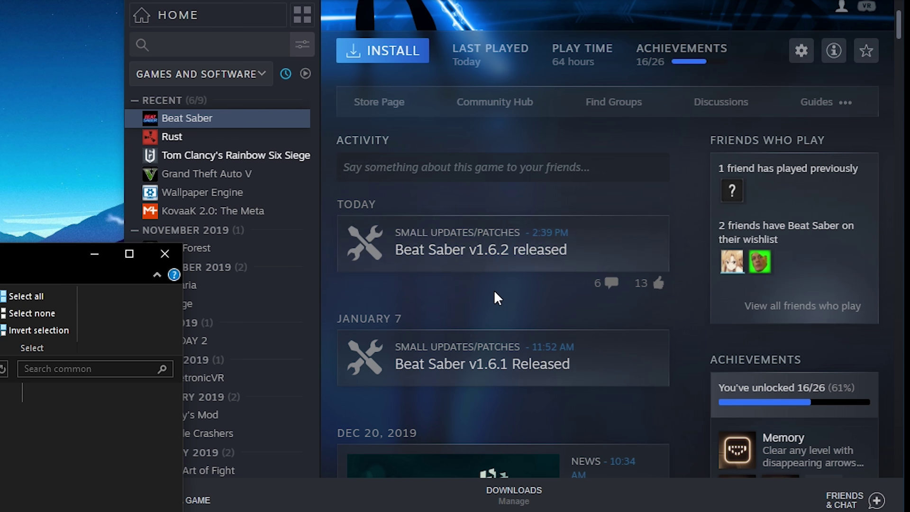
pyautogui.scroll(3, 494, 291)
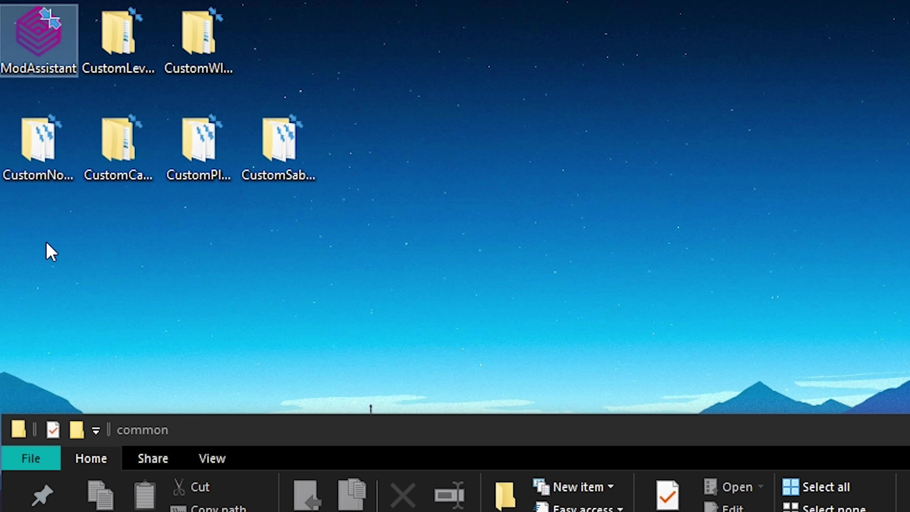
# Point out the saved CustomCampaigns, CustomPlatforms, CustomWIPLevels and CustomLevels folders, then select the leftover Beat Saber folder
pyautogui.click(556, 187)
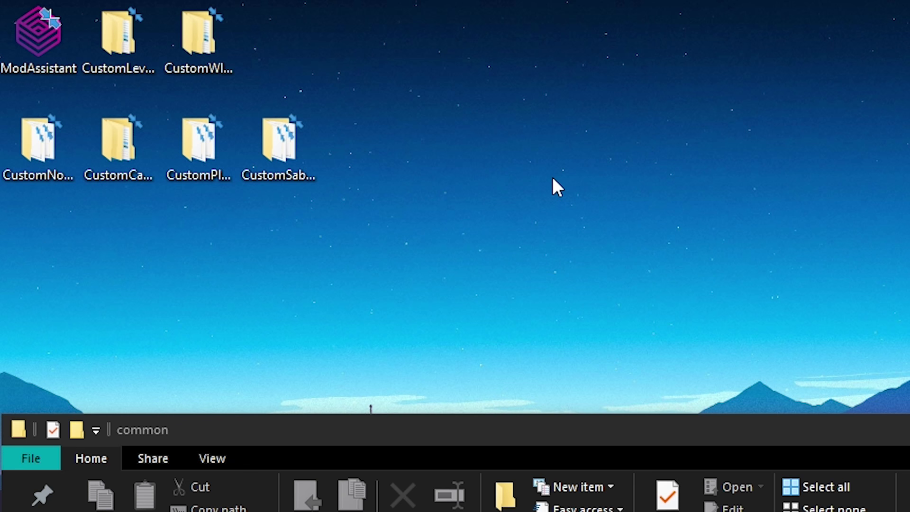
pyautogui.click(122, 149)
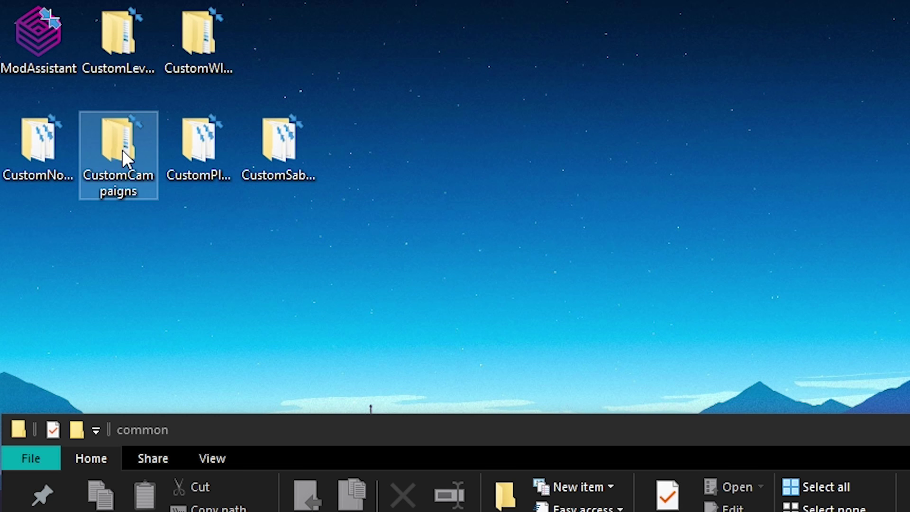
pyautogui.click(199, 142)
pyautogui.click(207, 76)
pyautogui.click(151, 53)
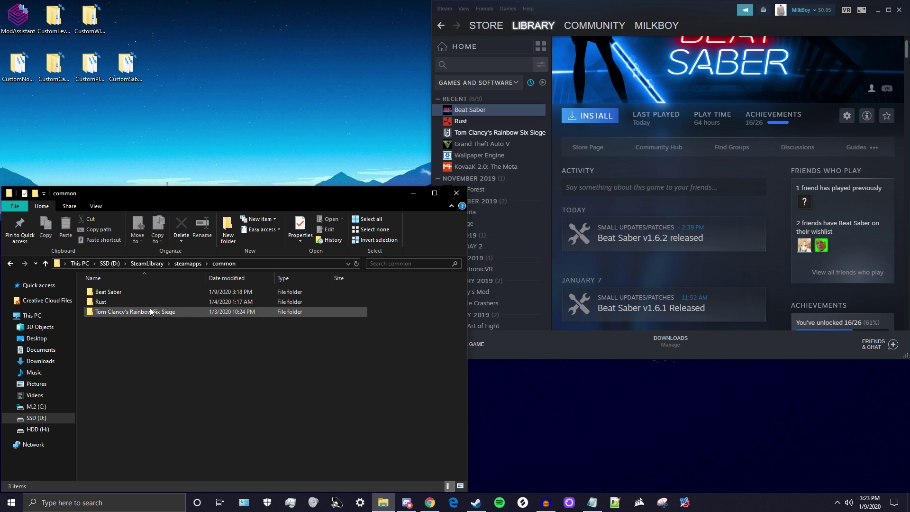
pyautogui.click(179, 296)
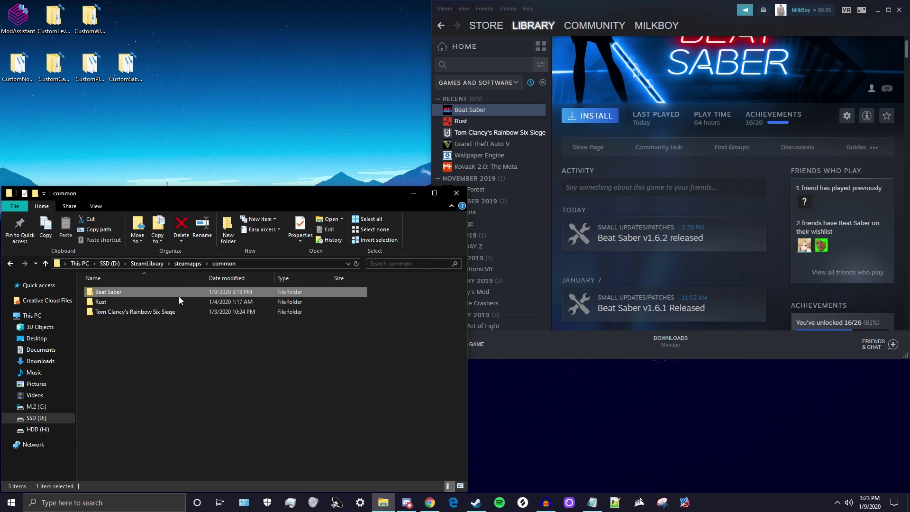
# Delete the old Beat Saber folder and reinstall the game to D:\SteamLibrary, accepting the EULA
pyautogui.press('Delete')
pyautogui.rightClick(472, 111)
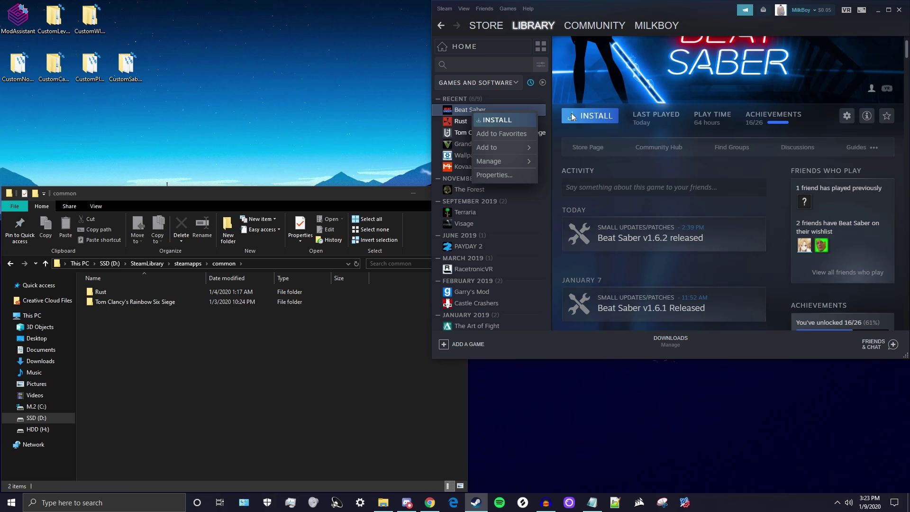
pyautogui.click(551, 112)
pyautogui.click(584, 119)
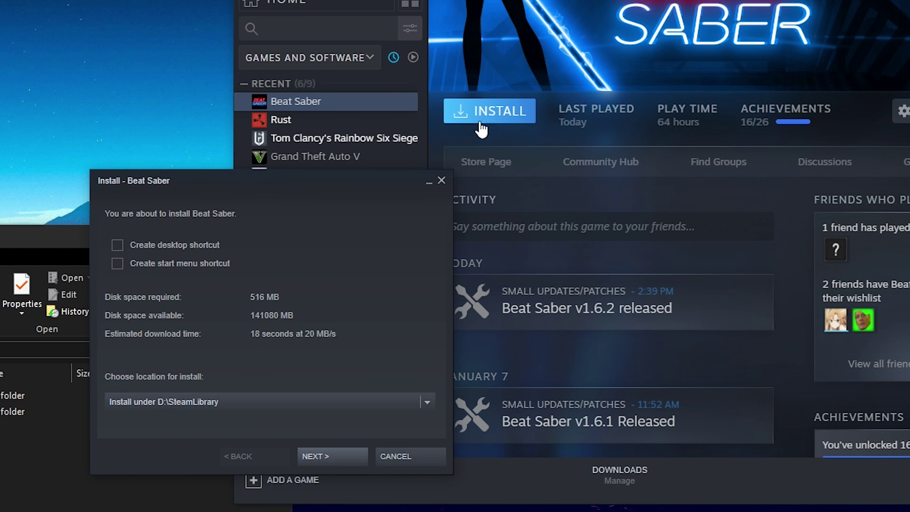
pyautogui.click(324, 452)
pyautogui.click(327, 451)
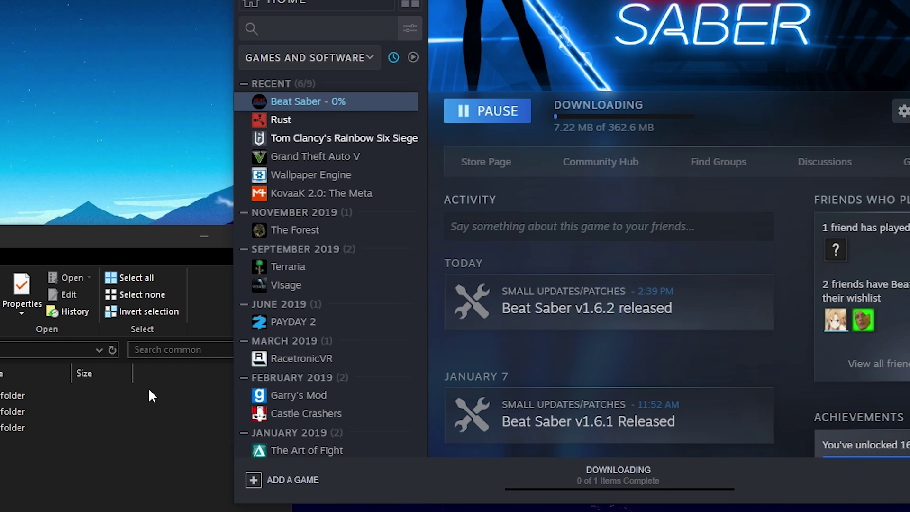
pyautogui.click(148, 388)
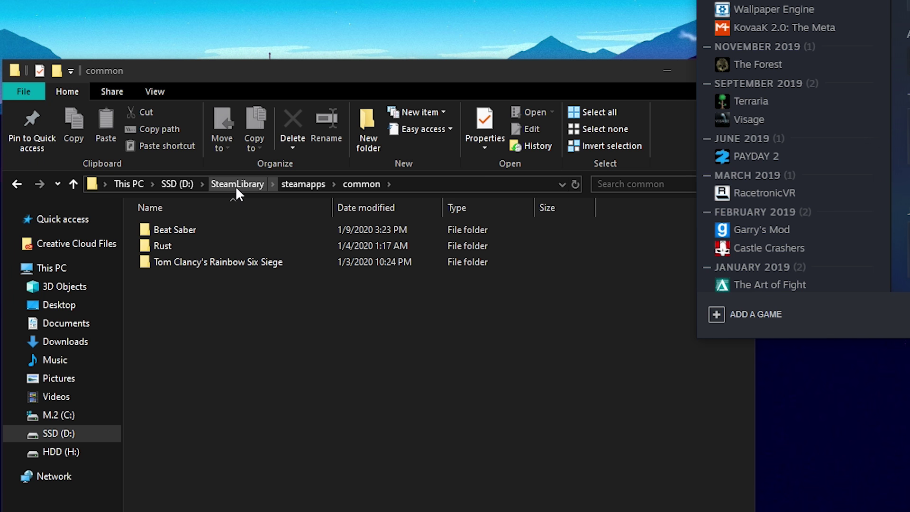
# Open the freshly downloaded Beat Saber folder in Explorer and launch Beat Saber from Steam
pyautogui.click(234, 230)
pyautogui.doubleClick(234, 230)
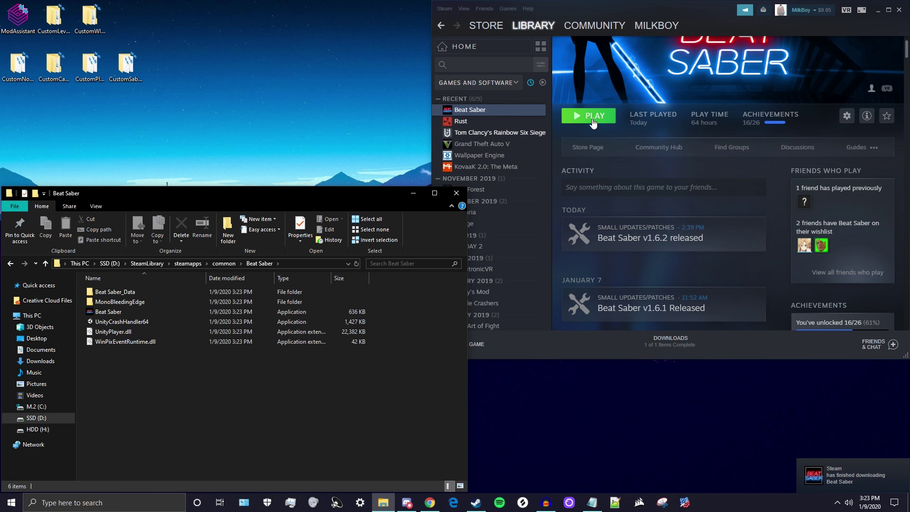
pyautogui.click(590, 116)
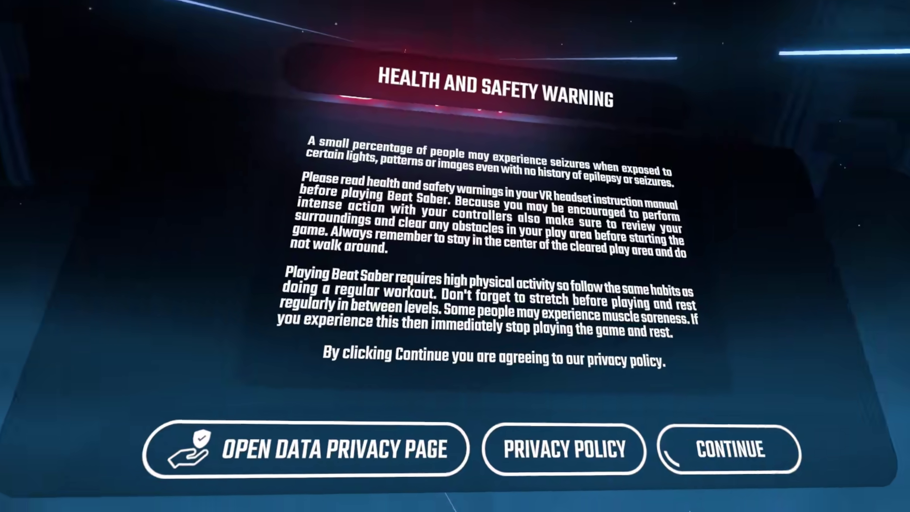
# Continue past the health and safety warning, then quit Beat Saber from its main menu
pyautogui.click(731, 450)
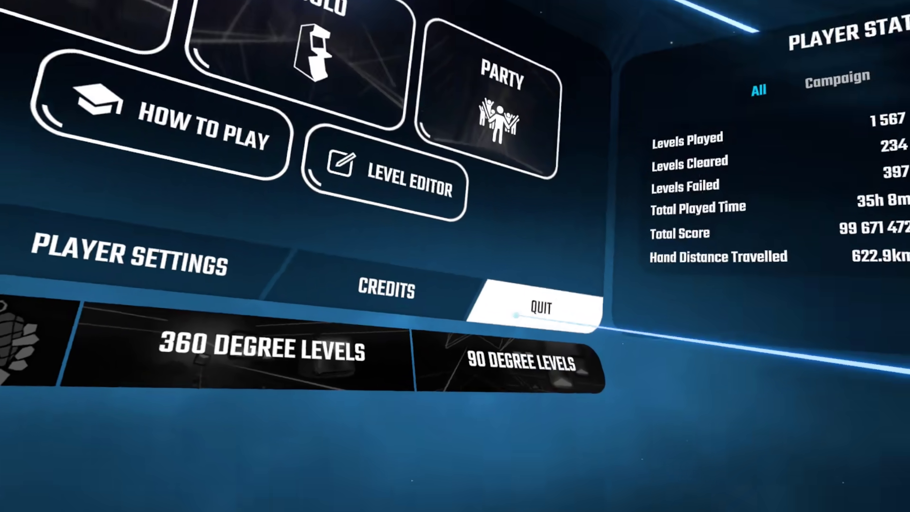
pyautogui.click(516, 315)
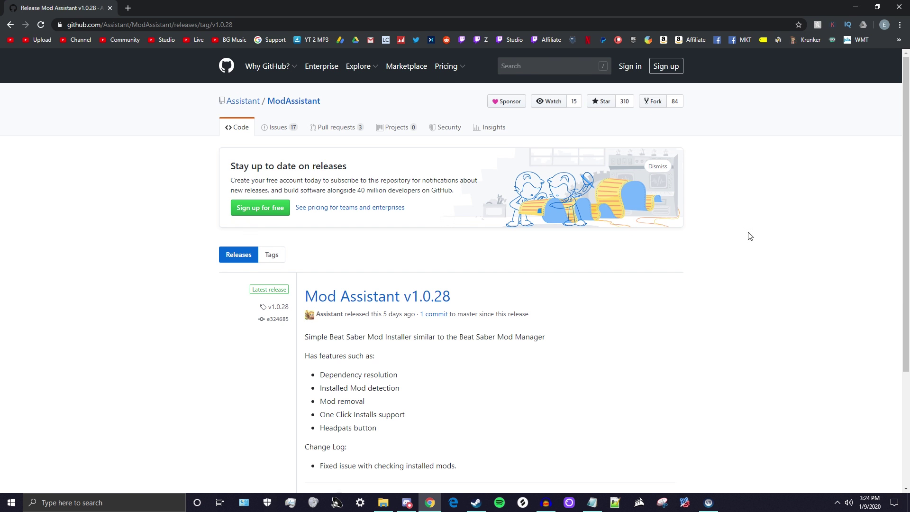
pyautogui.scroll(-3, 758, 237)
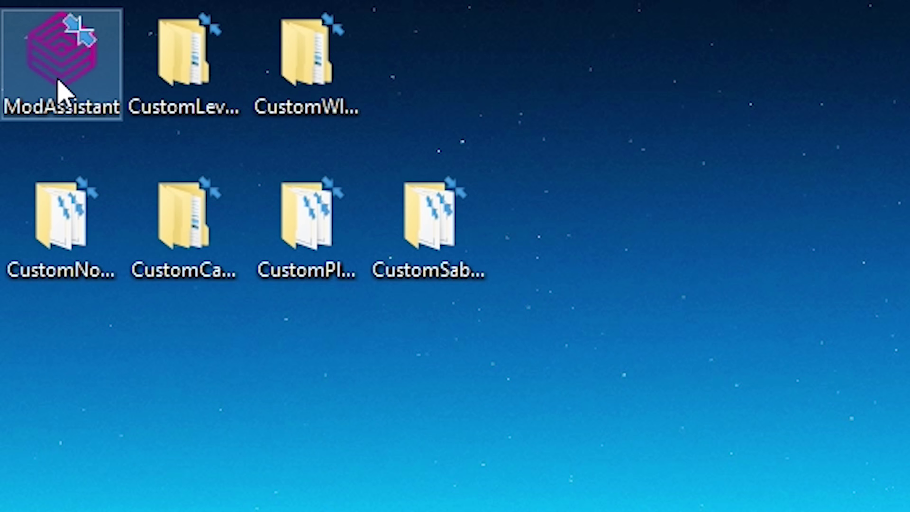
# Launch Mod Assistant from its desktop shortcut and set the game version to 1.6.1
pyautogui.doubleClick(60, 88)
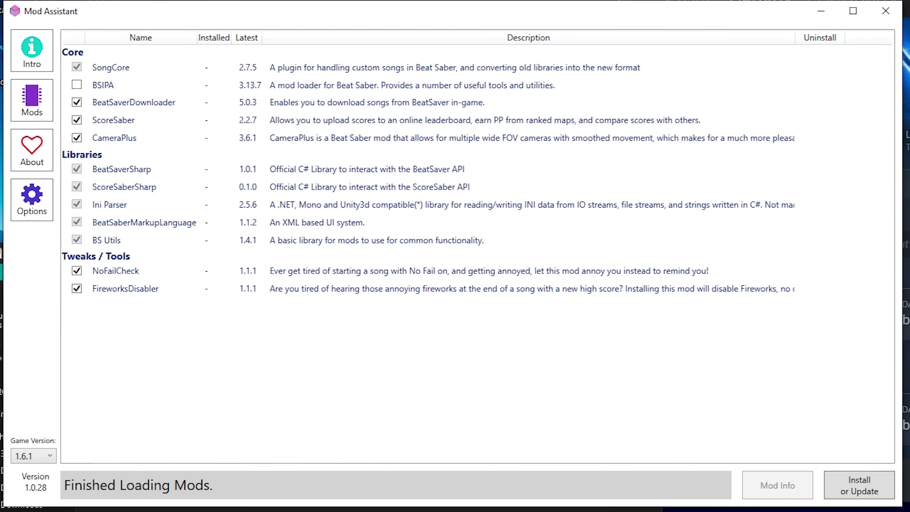
pyautogui.click(17, 455)
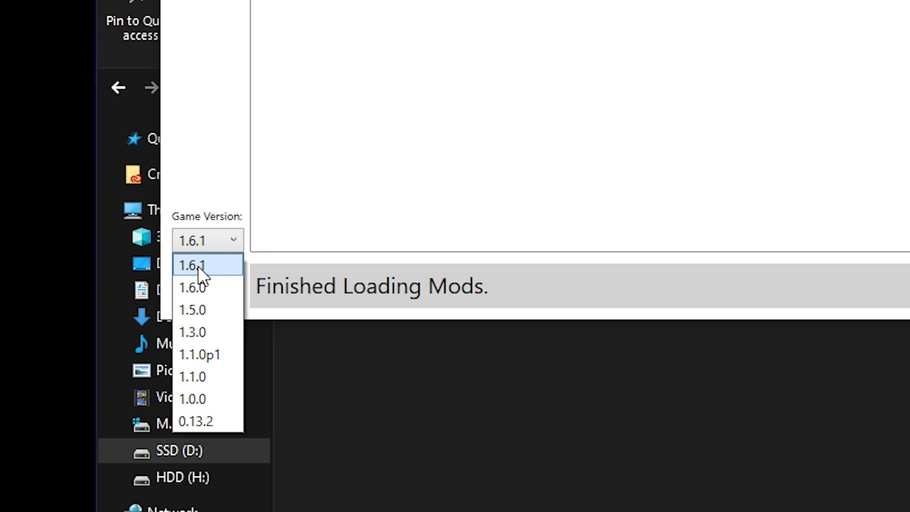
pyautogui.click(28, 472)
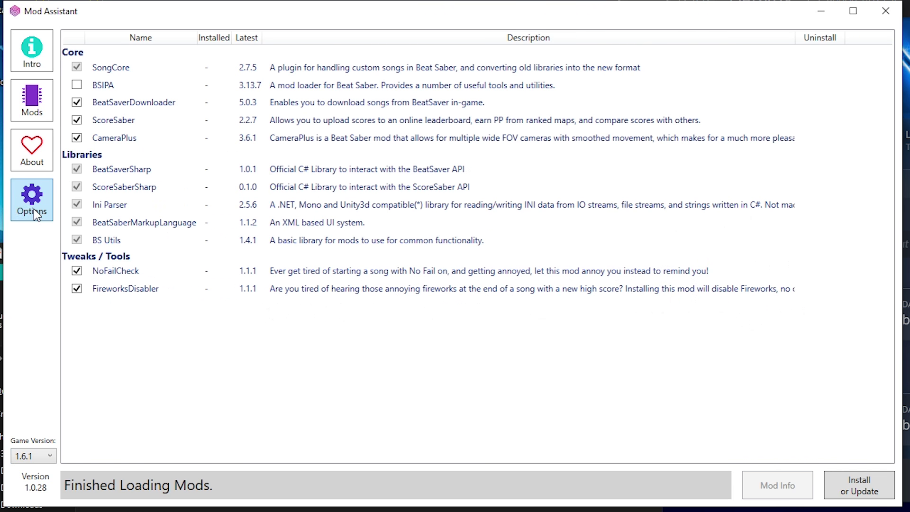
# Confirm the install folder is D:\SteamLibrary\steamapps\common\Beat Saber, then show the Mods list
pyautogui.click(43, 192)
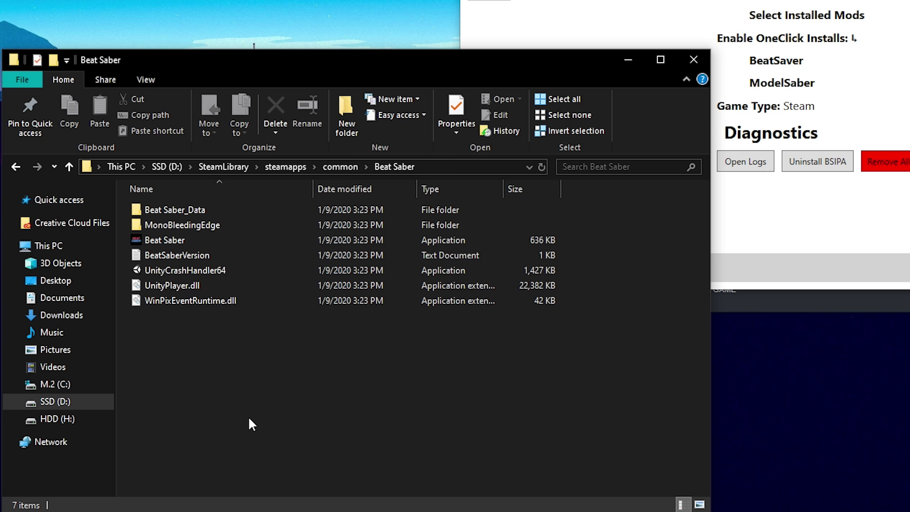
pyautogui.moveTo(250, 418)
pyautogui.mouseDown()
pyautogui.moveTo(256, 208)
pyautogui.moveTo(253, 413)
pyautogui.mouseUp()
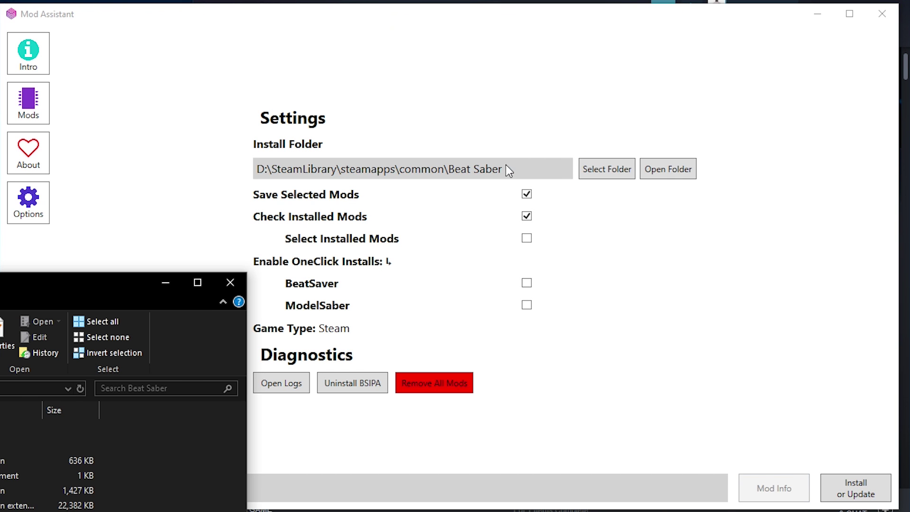
pyautogui.click(647, 257)
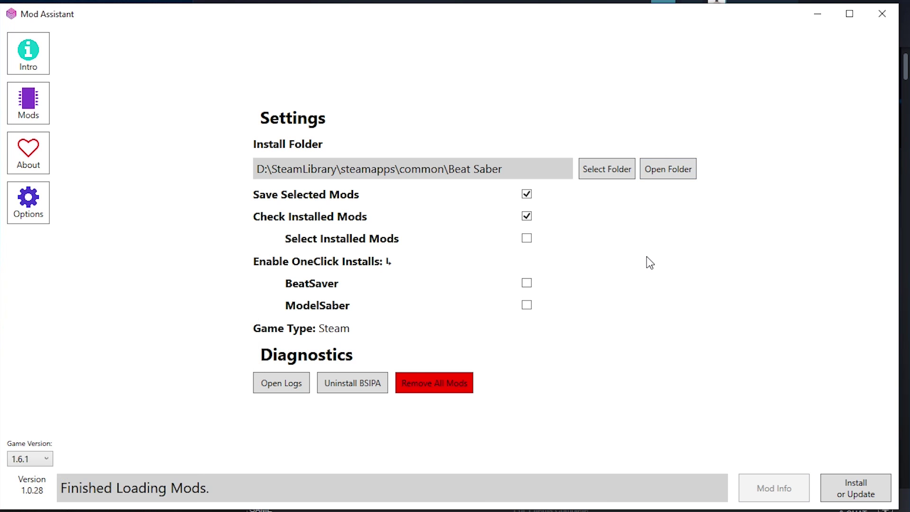
pyautogui.click(27, 103)
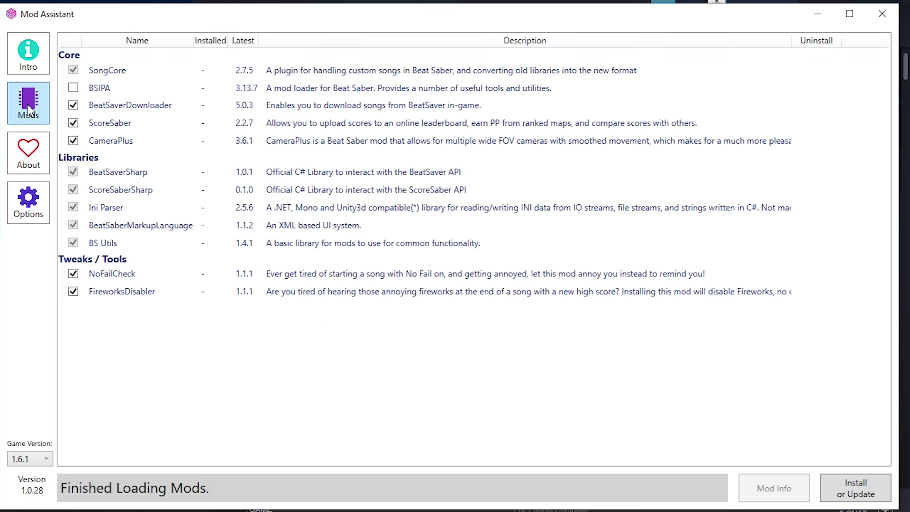
# Tick BSIPA and install all checked mods, such as SongCore 2.7.5 and BSIPA 3.13.7
pyautogui.click(73, 89)
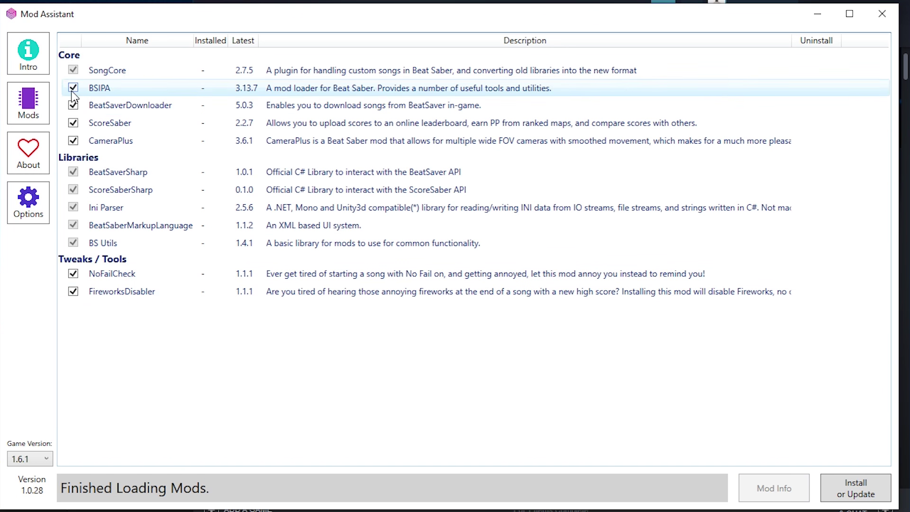
pyautogui.click(853, 495)
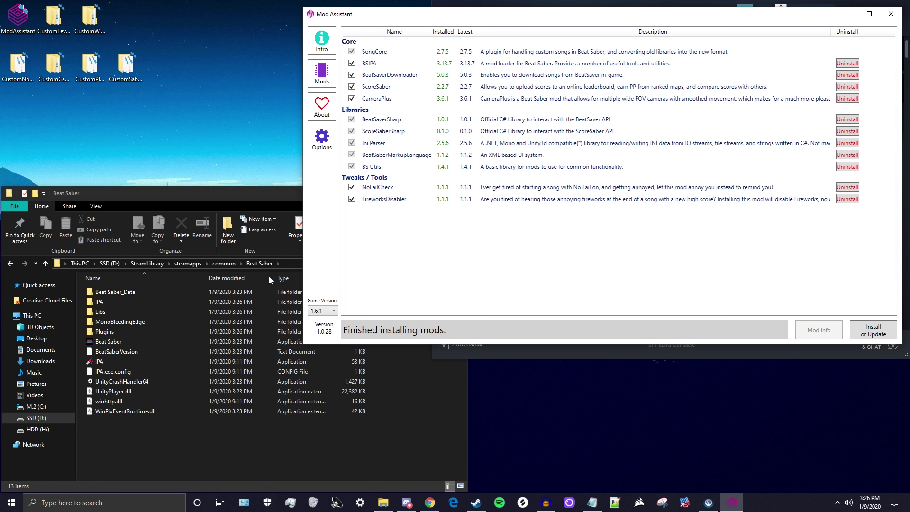
# Look over the Beat Saber game folder's contents and open its still-empty Plugins folder
pyautogui.click(219, 462)
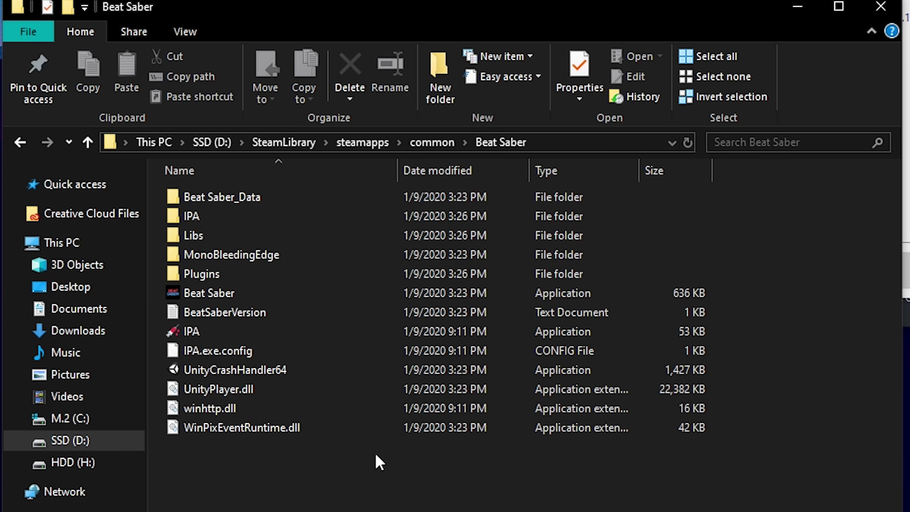
pyautogui.moveTo(168, 450); pyautogui.dragTo(165, 283)
pyautogui.click(398, 476)
pyautogui.hotkey('ctrl', 'a')
pyautogui.click(744, 410)
pyautogui.click(218, 275)
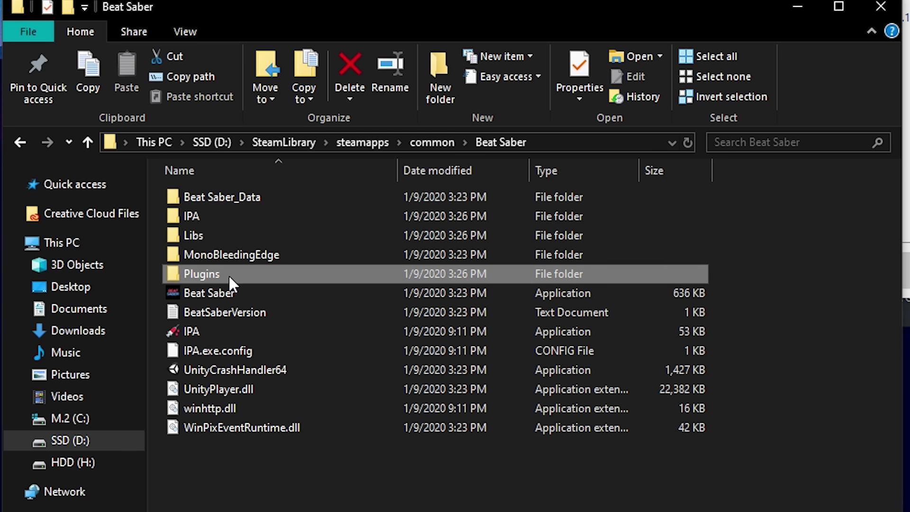
pyautogui.doubleClick(251, 275)
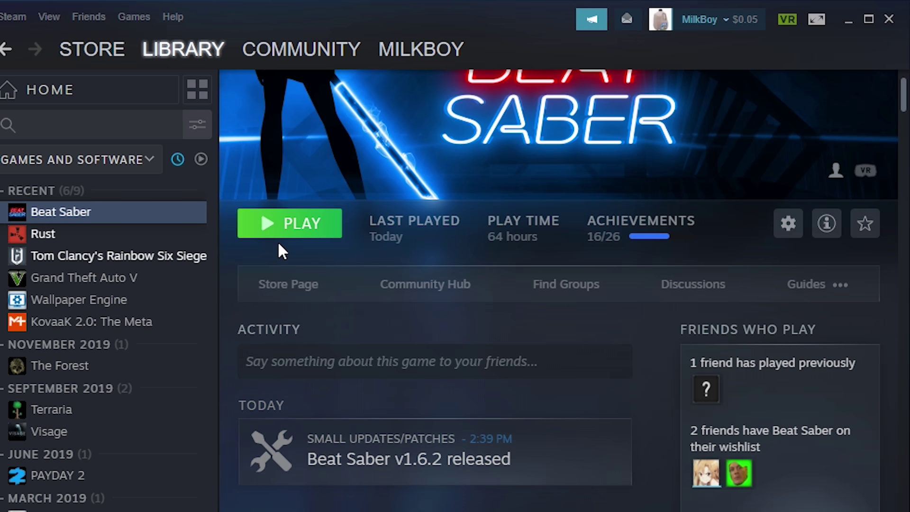
# Press PLAY on Beat Saber's Steam library page to start the modded game
pyautogui.click(287, 239)
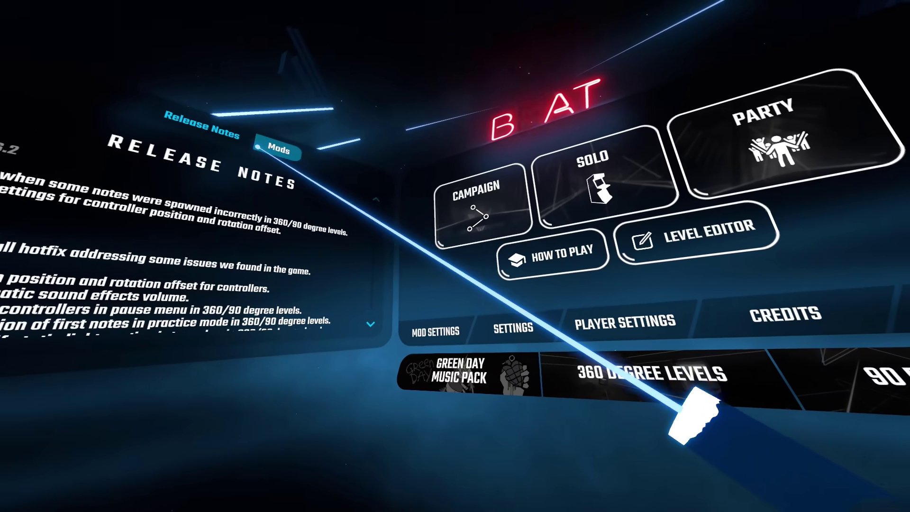
# Switch the menu panel to Mods, open More Songs showing ScoreSaber trending, then go back
pyautogui.click(292, 152)
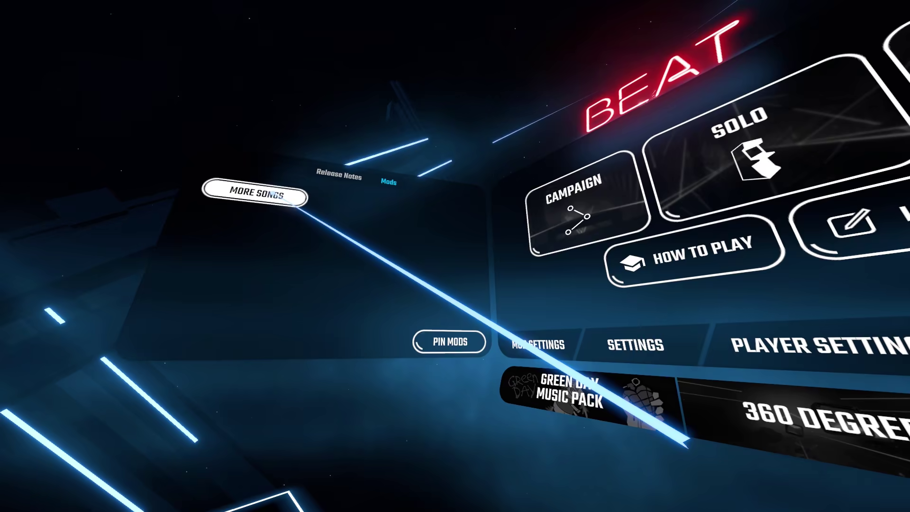
pyautogui.click(287, 198)
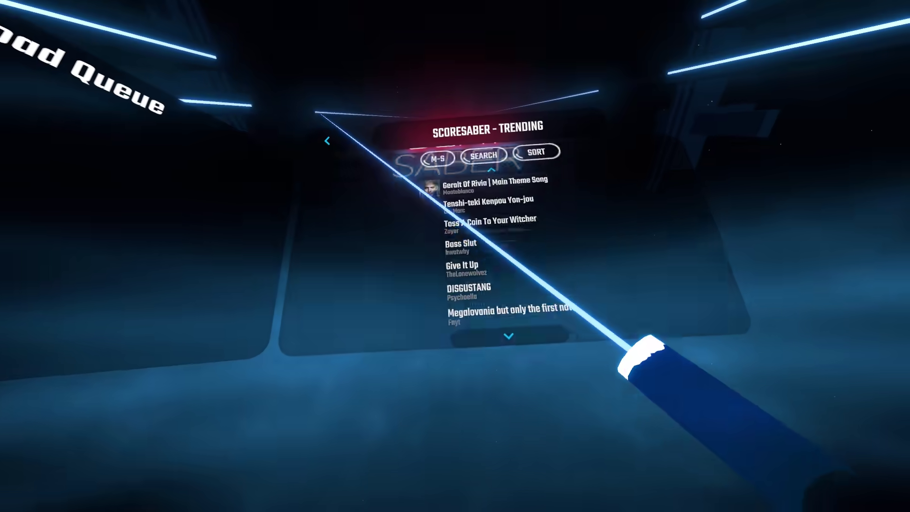
pyautogui.click(299, 79)
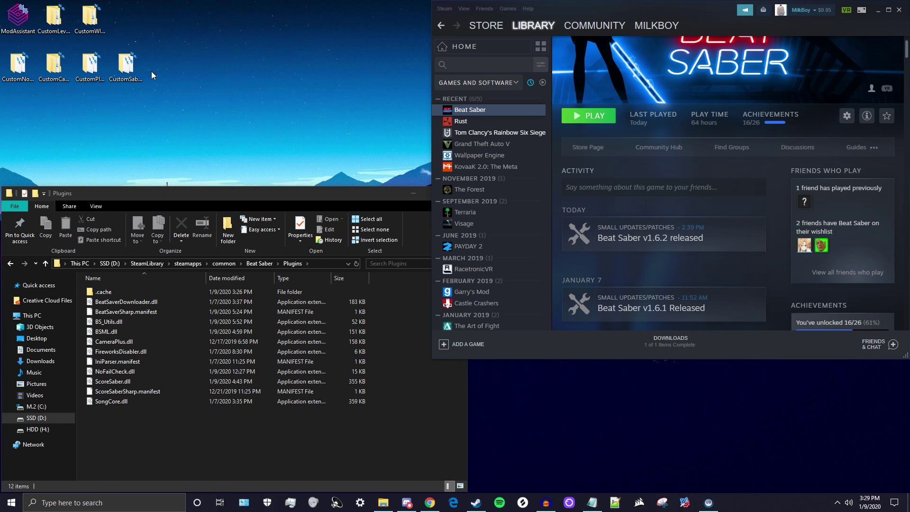
# Paste CustomCampaigns, CustomNotes, CustomPlatforms and CustomSabers from the desktop into the Beat Saber folder
pyautogui.click(255, 263)
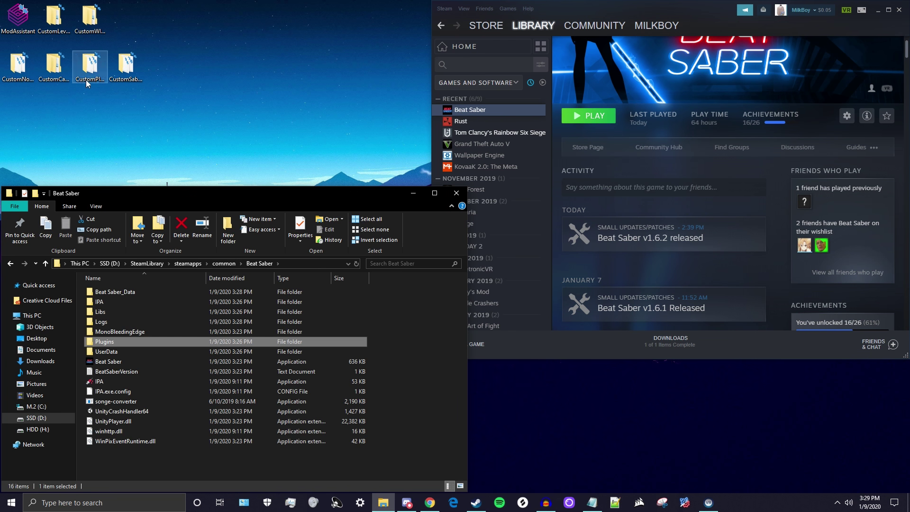
pyautogui.click(184, 99)
pyautogui.moveTo(152, 111); pyautogui.dragTo(154, 24)
pyautogui.moveTo(201, 80); pyautogui.dragTo(34, 58)
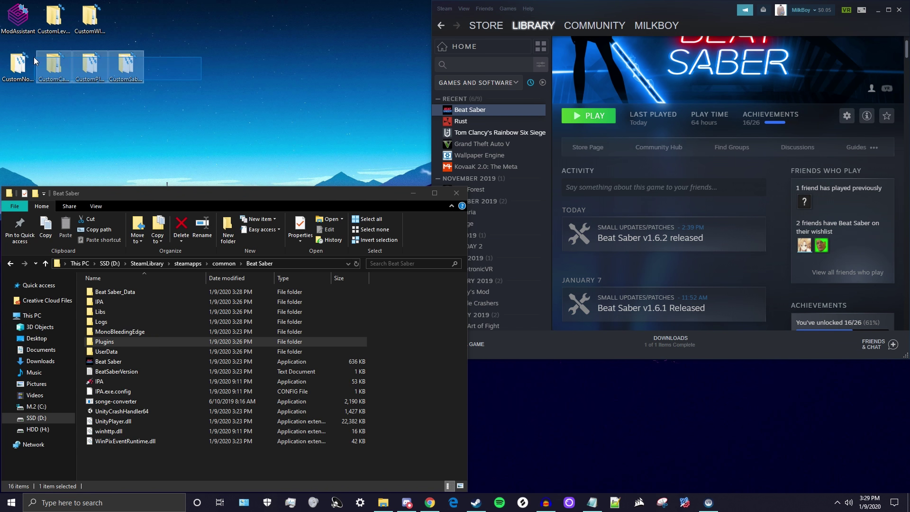
pyautogui.click(425, 310)
pyautogui.hotkey('ctrl', 'v')
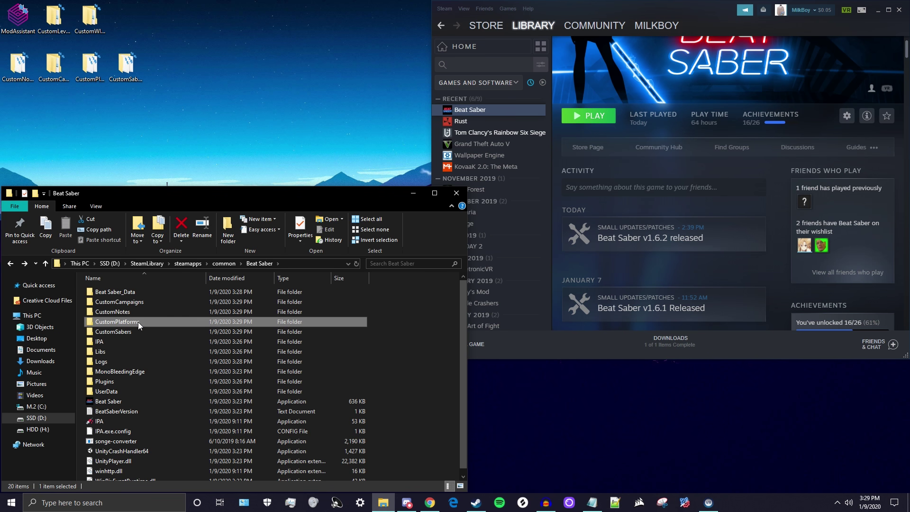
pyautogui.click(285, 268)
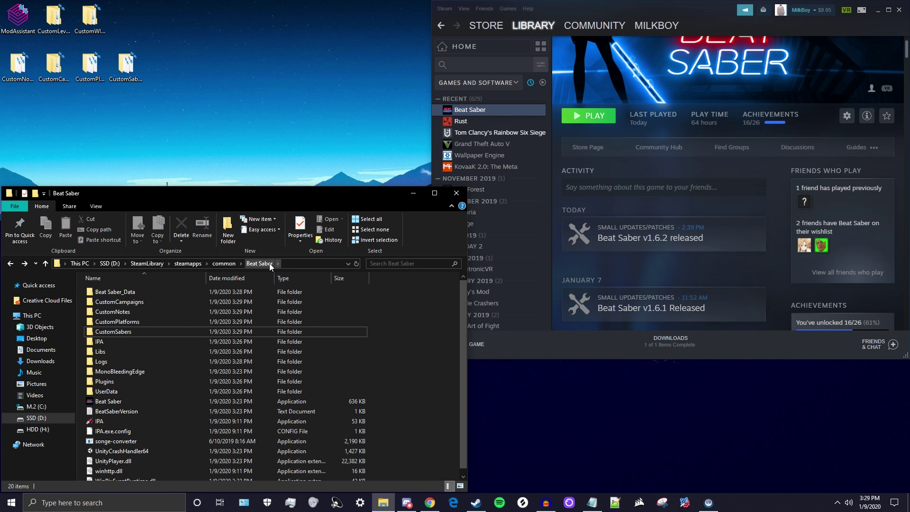
# Copy CustomLevels and CustomWIPLevels into Beat Saber_Data, replacing the existing files
pyautogui.doubleClick(138, 295)
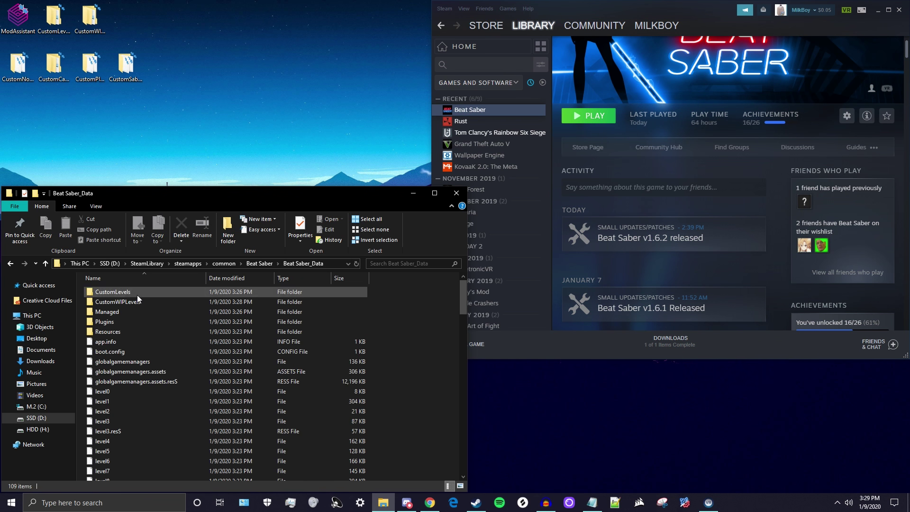
pyautogui.click(90, 21)
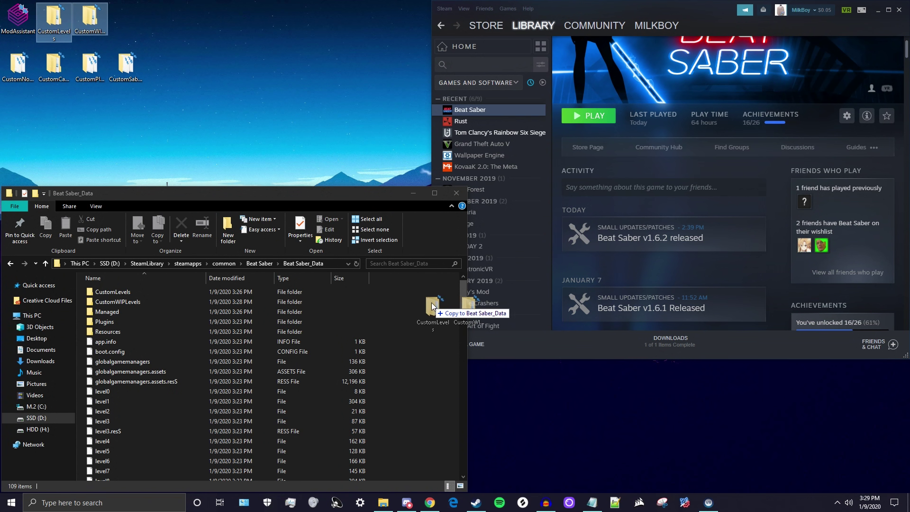
pyautogui.moveTo(433, 306); pyautogui.dragTo(421, 308)
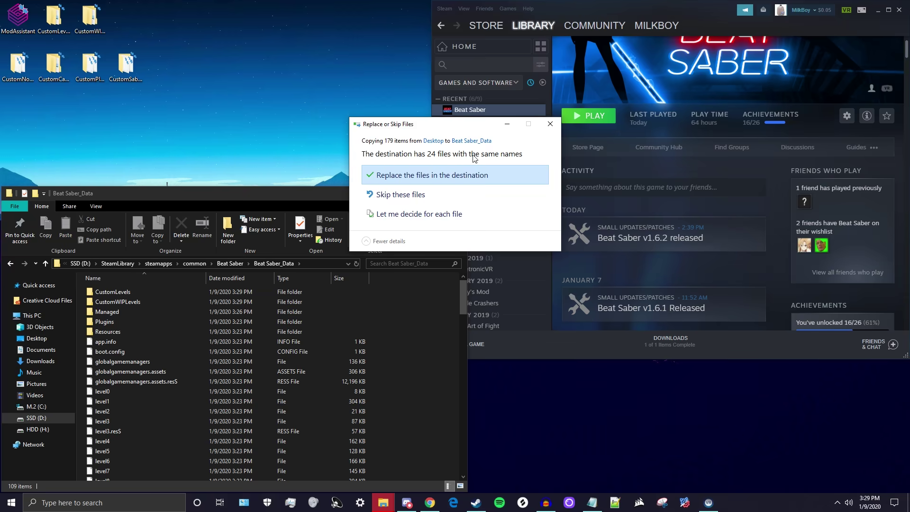
pyautogui.click(462, 175)
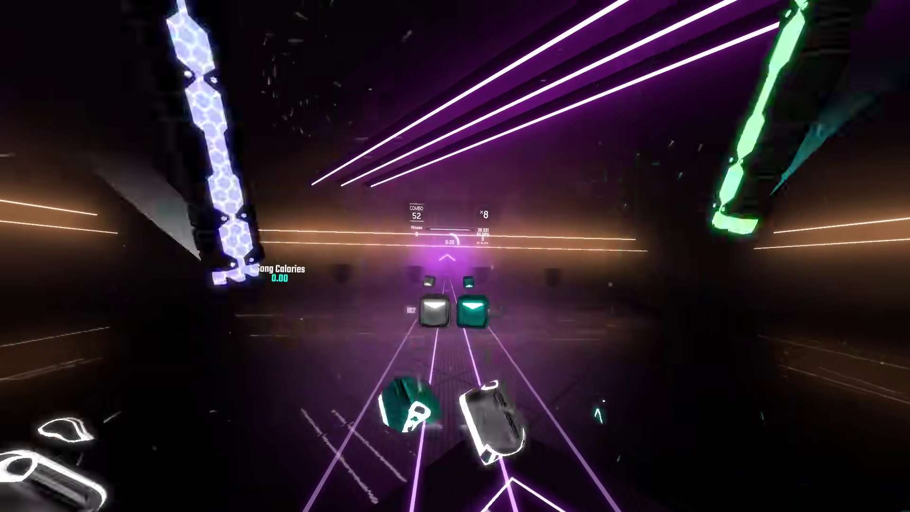